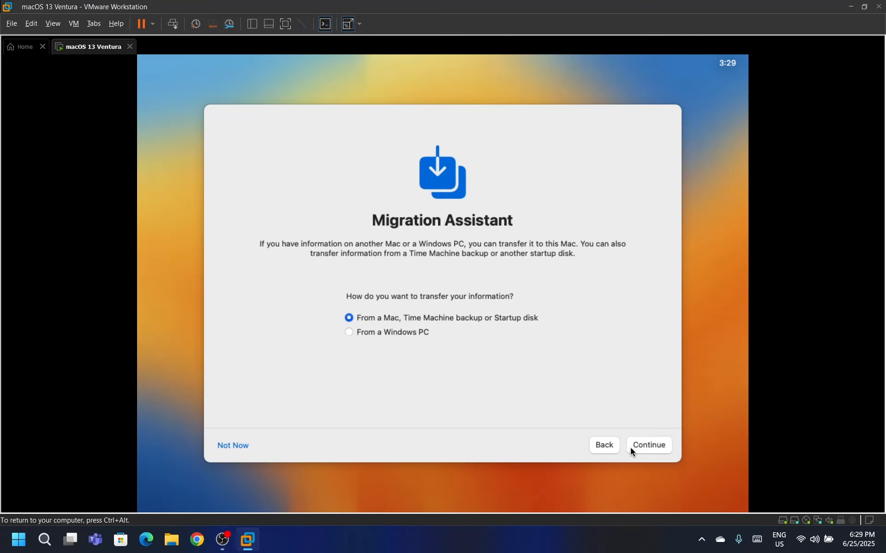
Step: Skip the Migration Assistant transfer and the Apple ID sign-in, confirming the skip
click(233, 446)
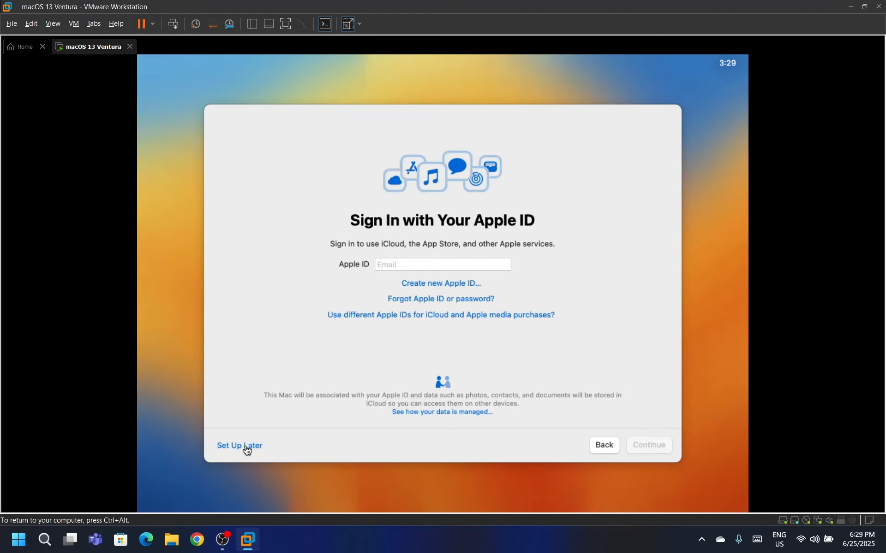
click(246, 446)
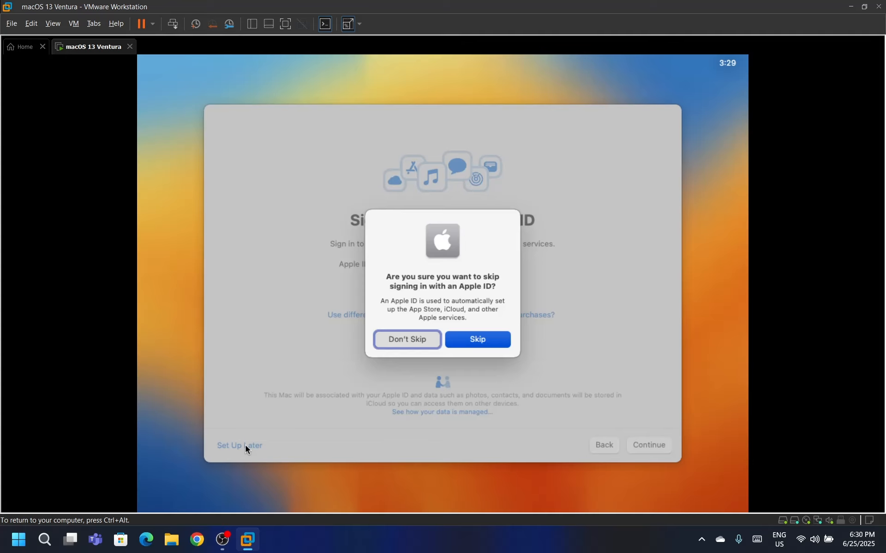
click(466, 339)
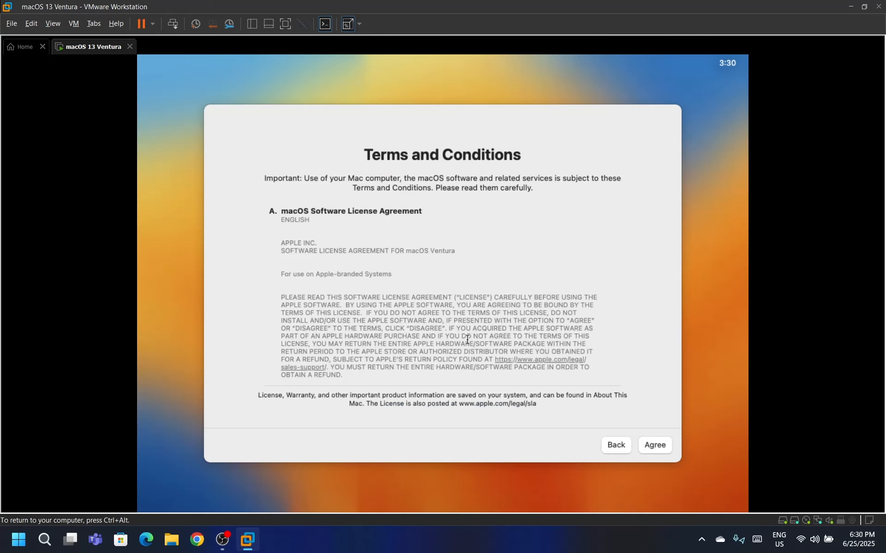
Step: Agree to the macOS Software License Agreement and confirm the agreement
click(655, 445)
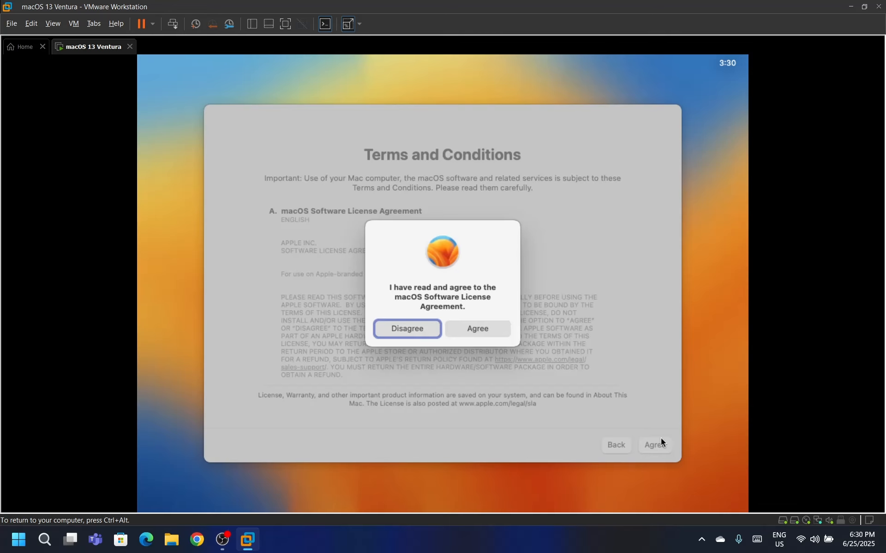
click(480, 328)
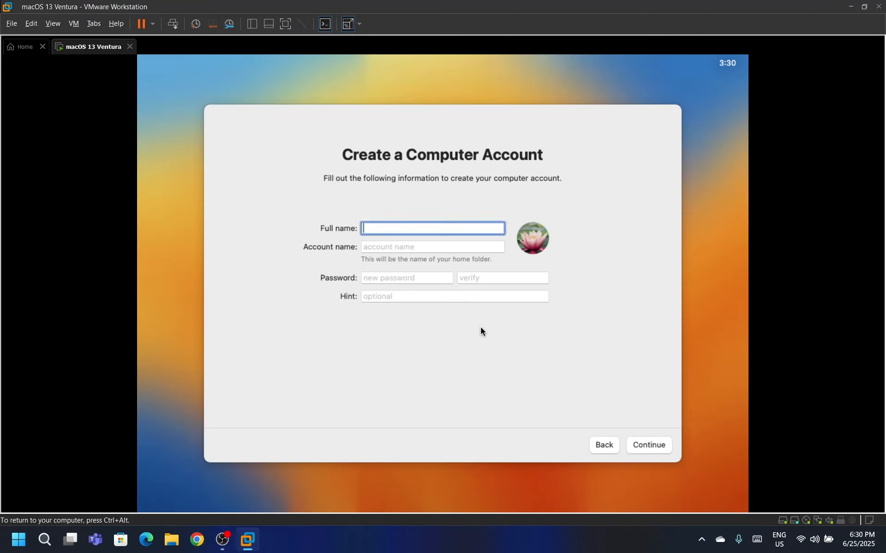
Step: Create the computer account with full name Ventura, enter and verify the account password, and set the hint to Hint
text(Ventura)
key(Tab)
key(Tab)
text(••••)
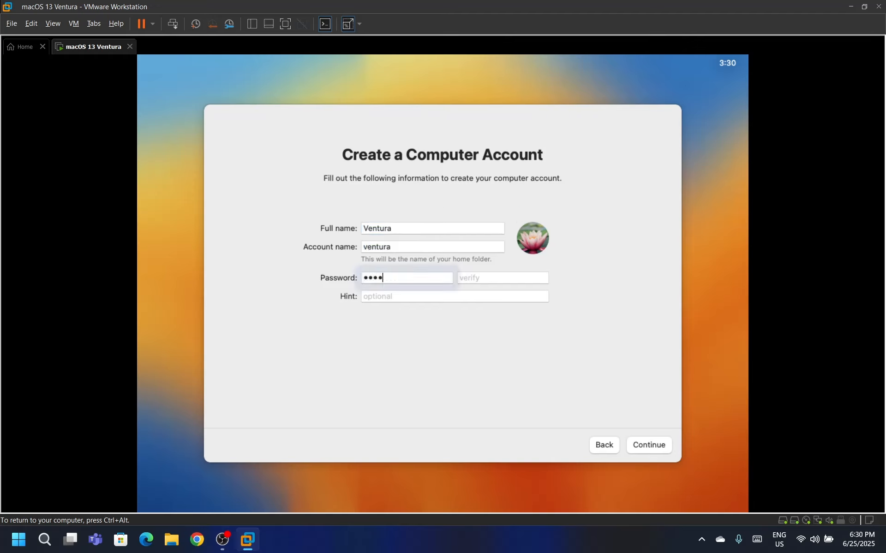
text(•)
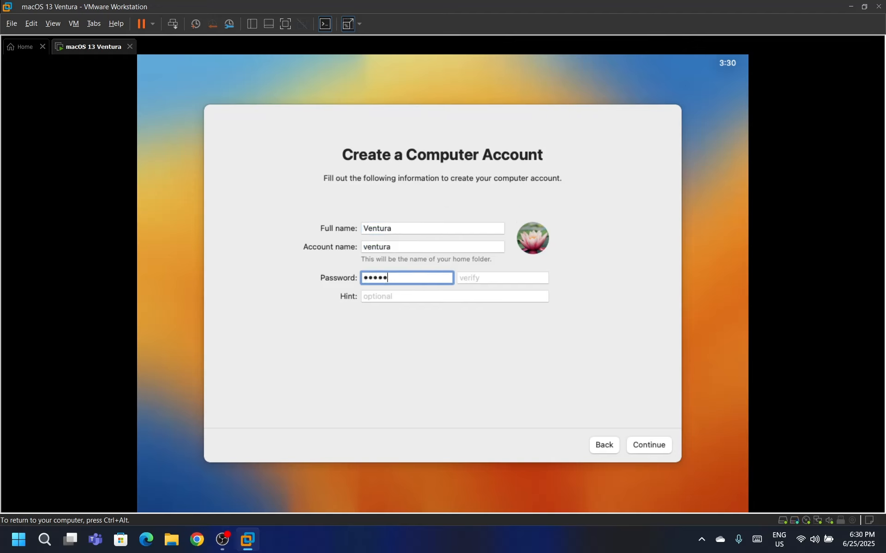
text(••)
key(Tab)
text(•)
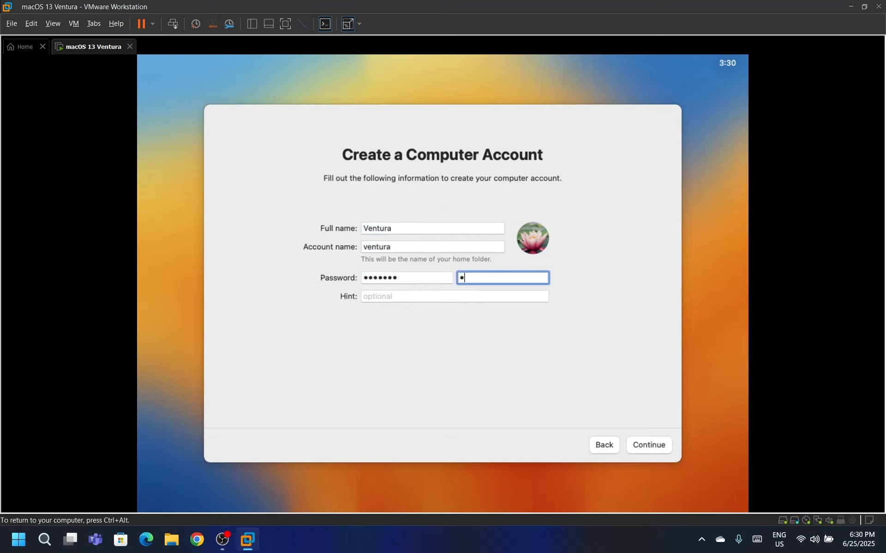
key(BackSpace)
text(•••••••)
key(Tab)
text(Hint)
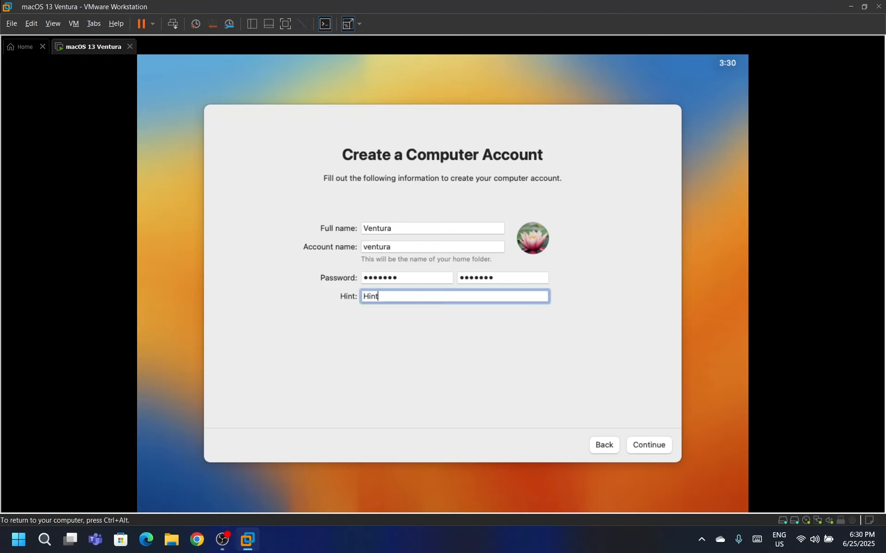
click(640, 448)
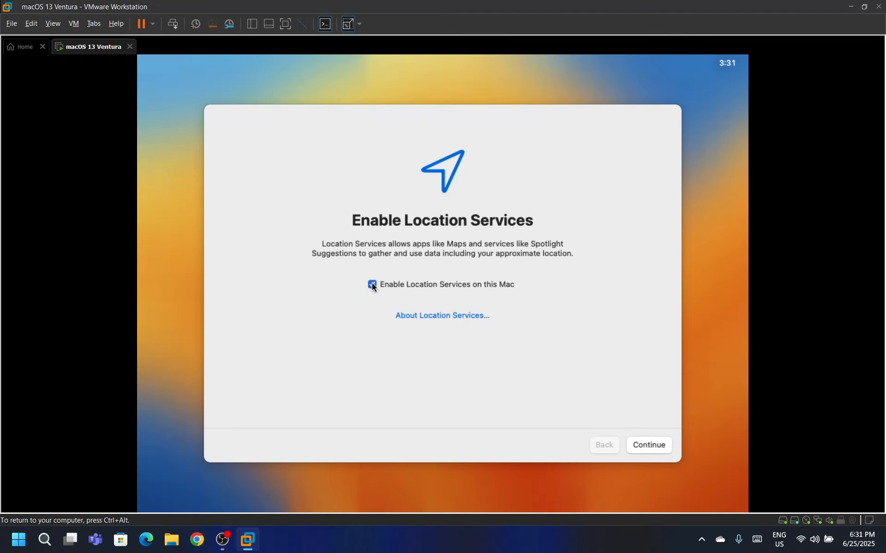
Step: Finish the setup with Location Services enabled, both analytics sharing options on, Screen Time accepted and the Light look
click(641, 440)
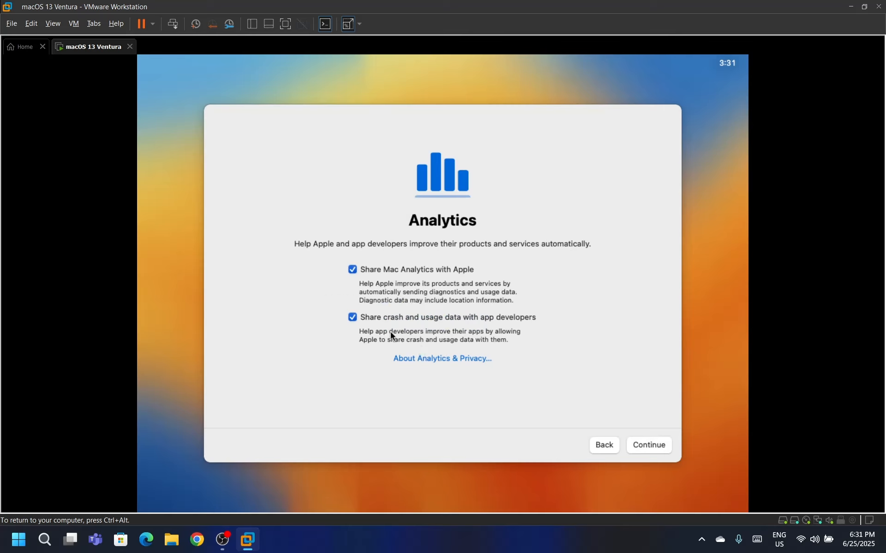
click(645, 445)
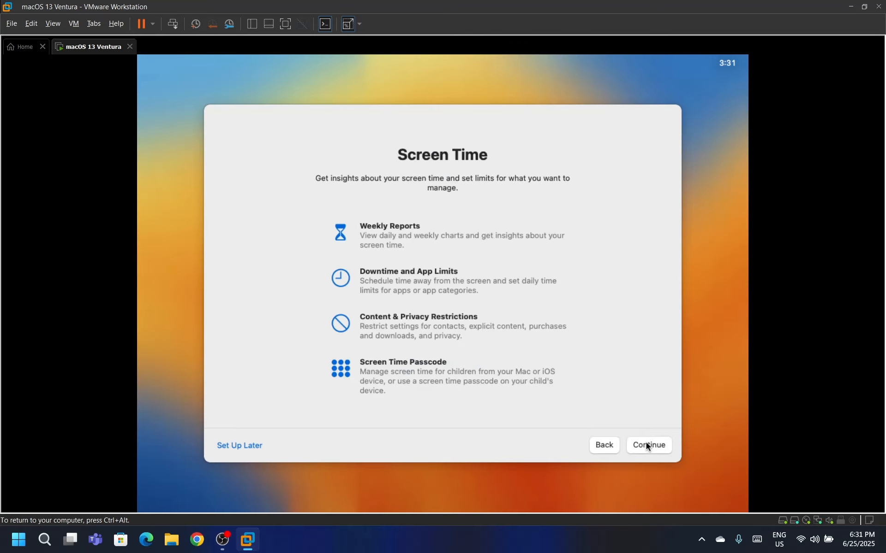
click(646, 446)
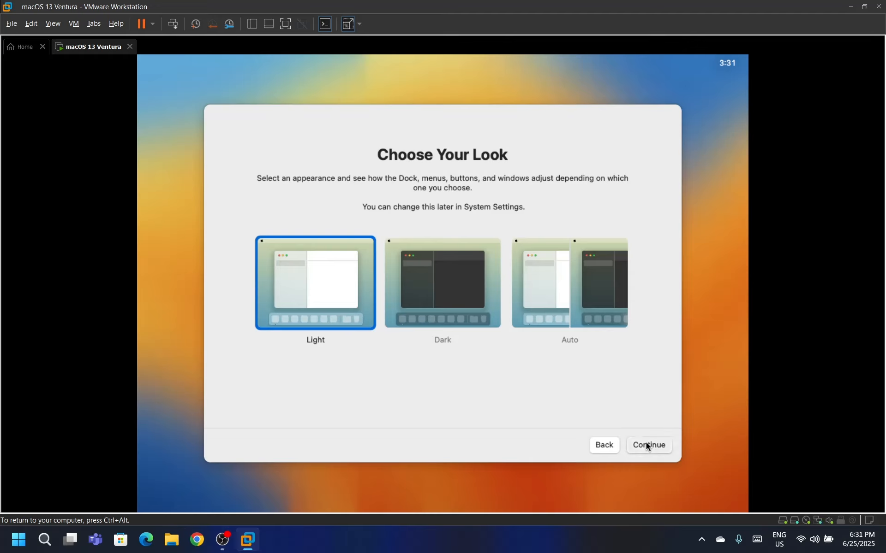
click(646, 444)
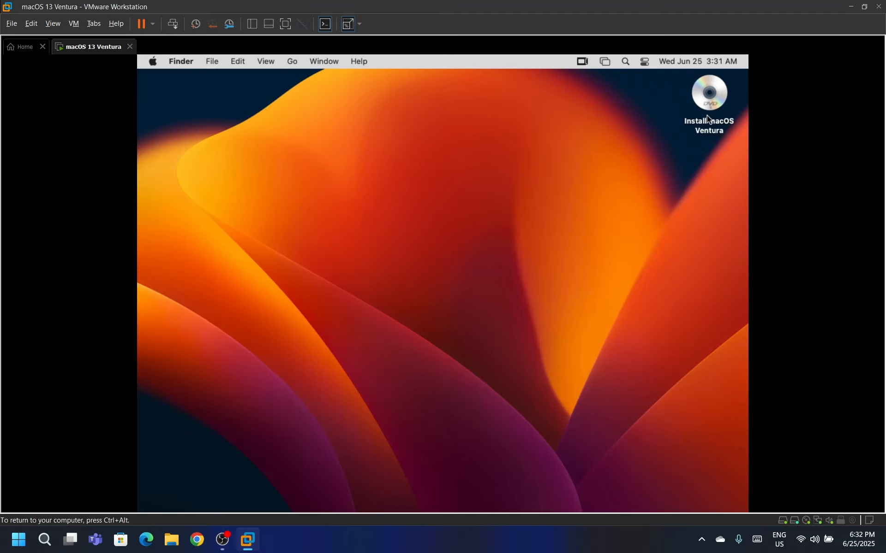
Step: Eject the Install macOS Ventura disc from the desktop and dismiss the macOS Sequoia upgrade notification
right_click(709, 94)
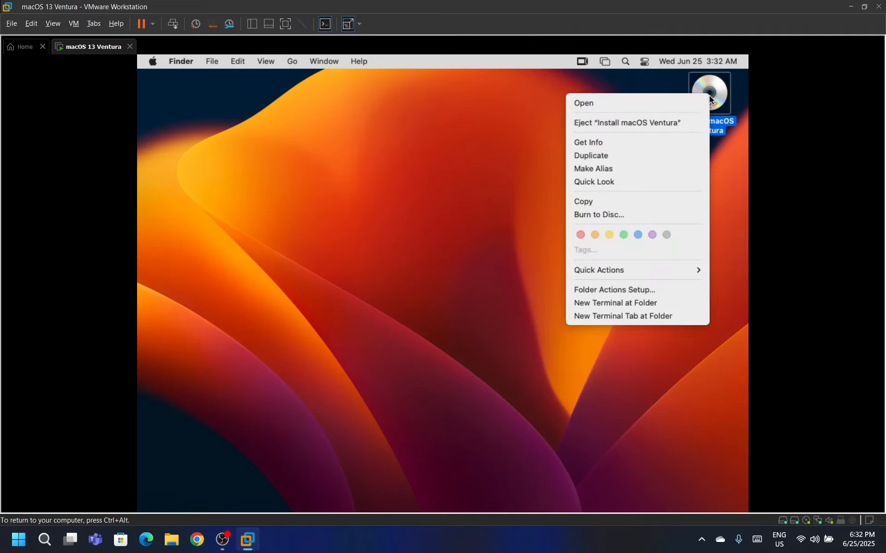
click(679, 119)
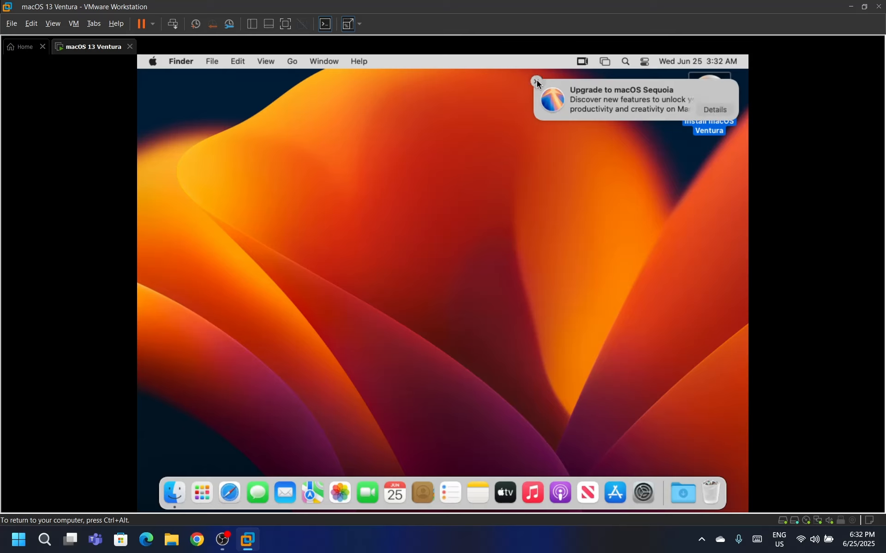
click(536, 82)
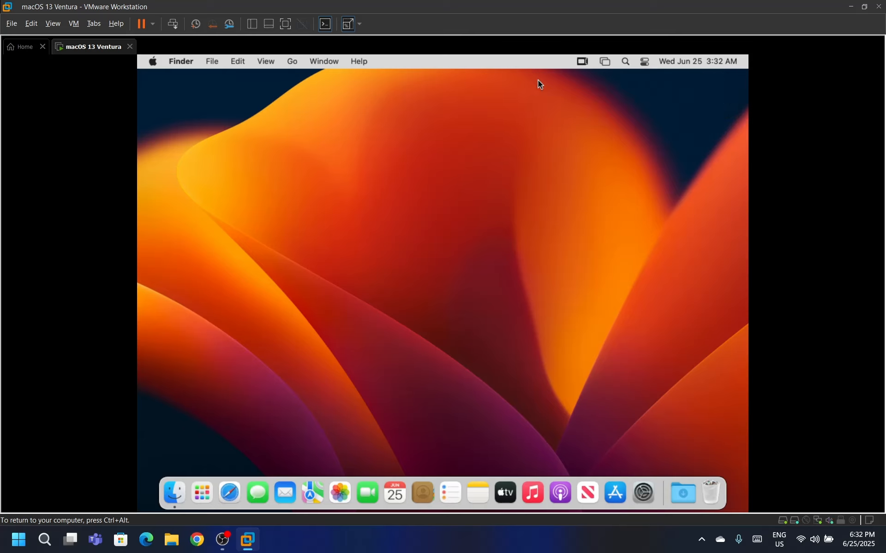
Step: Set the Ventura Graphic wallpaper to Light (Still) and quit System Settings
right_click(537, 112)
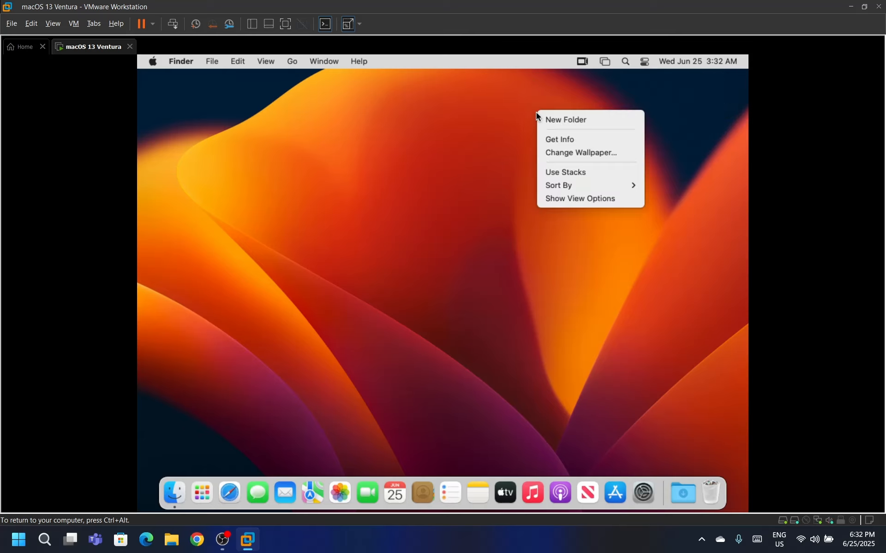
click(560, 152)
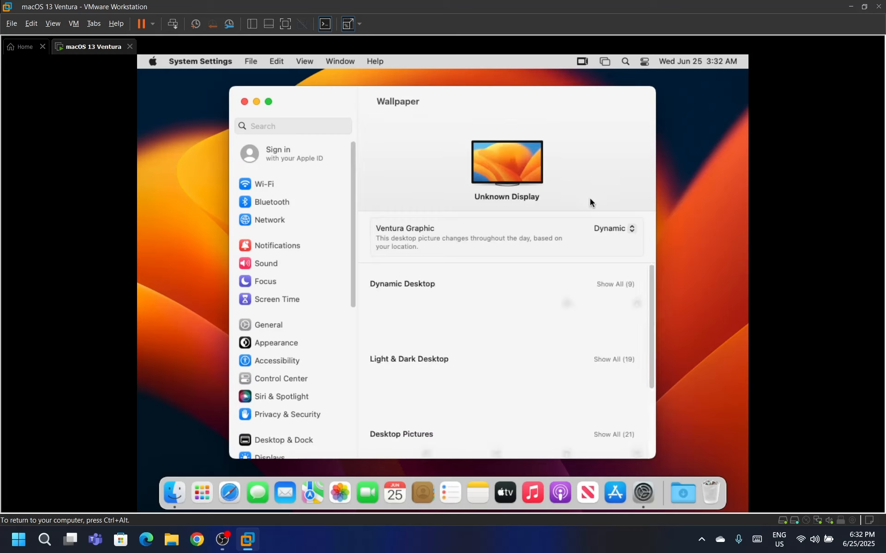
click(608, 227)
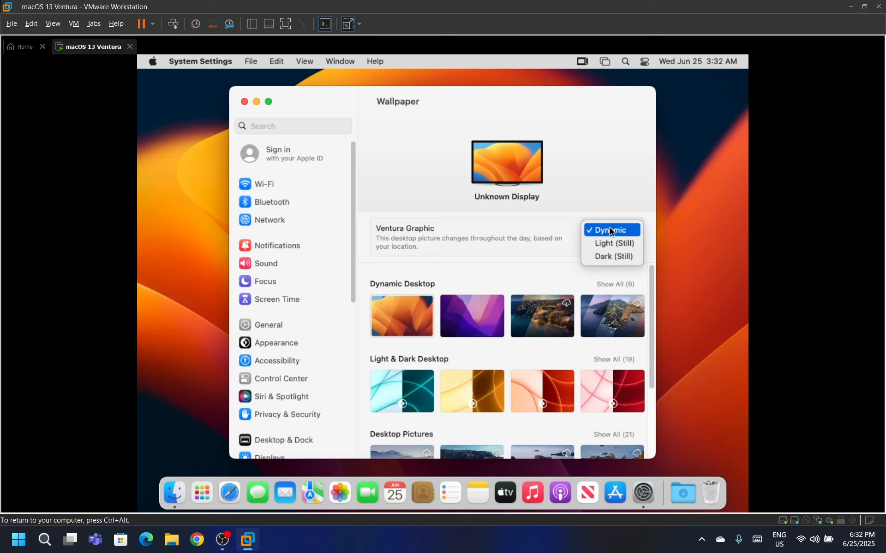
click(613, 242)
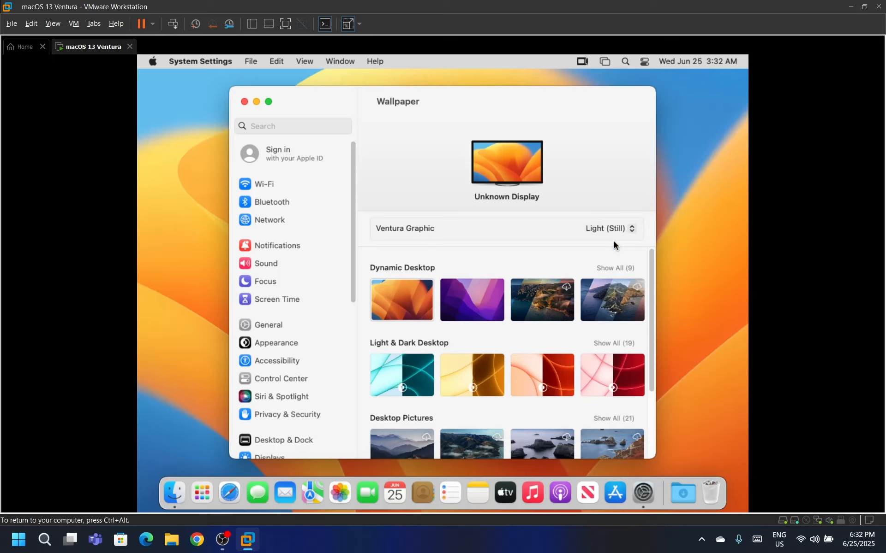
click(201, 61)
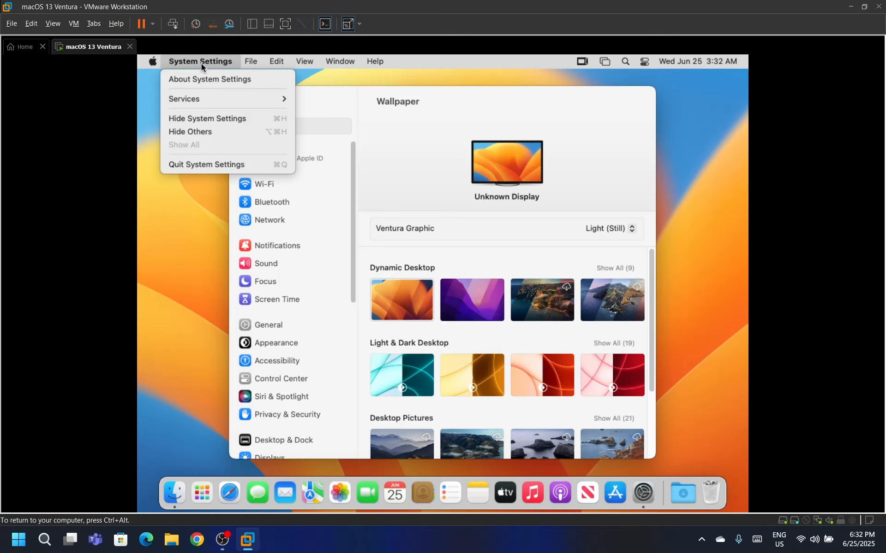
click(210, 164)
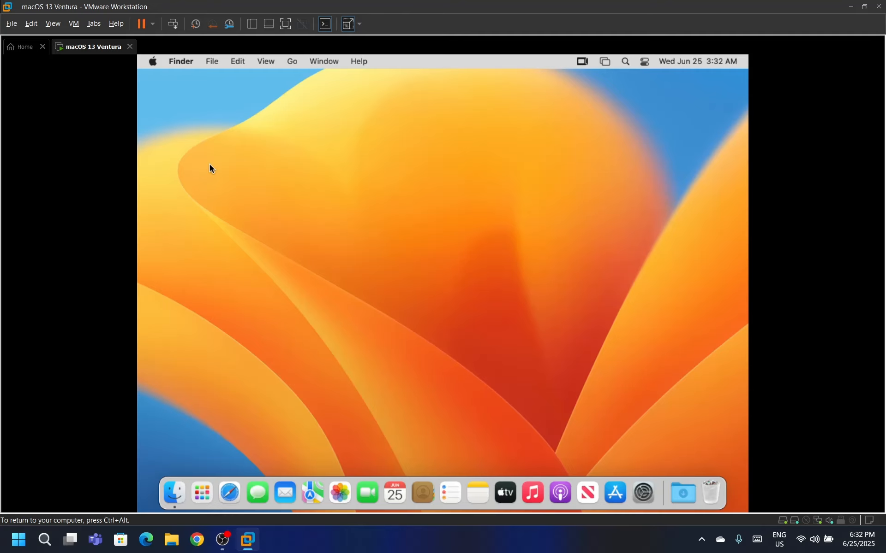
Step: Load the VMware Tools ISO from the For macOS folder in VMware Essentials into the virtual CD/DVD drive and set it as connected
key(ctrl+alt)
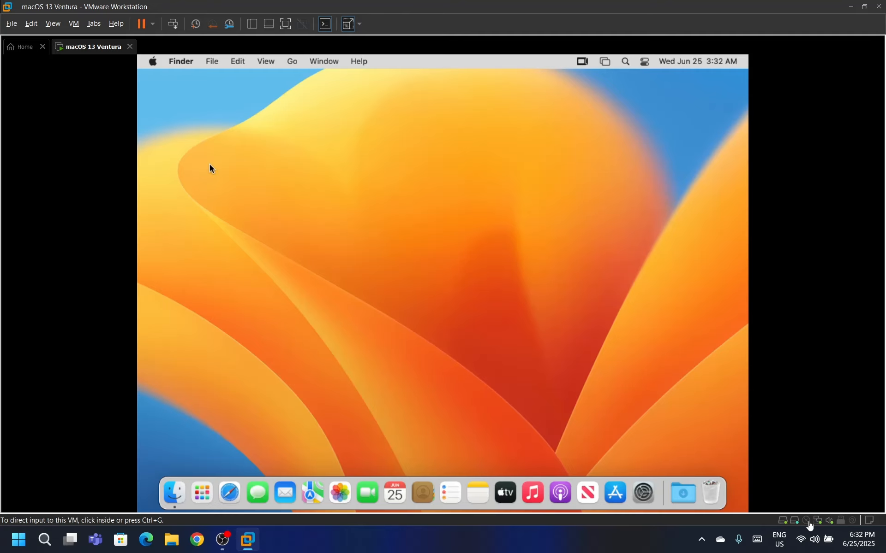
double_click(806, 521)
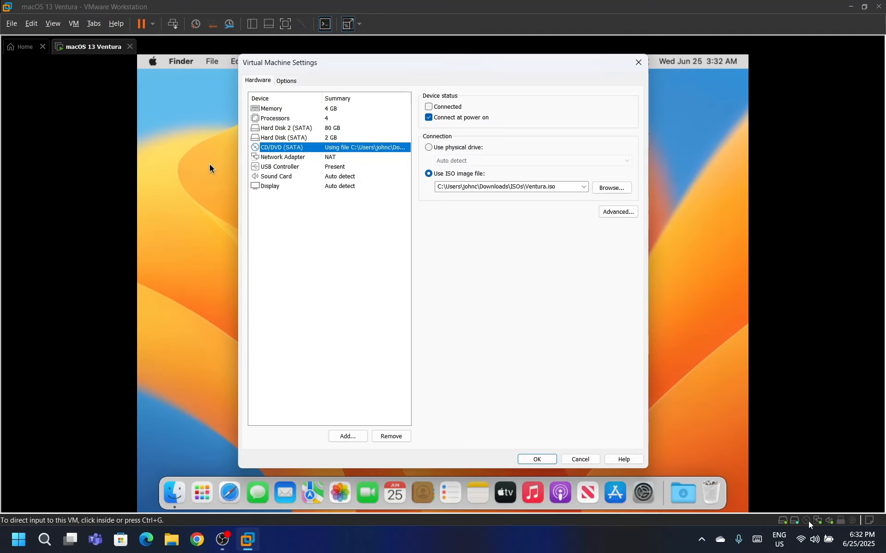
click(611, 188)
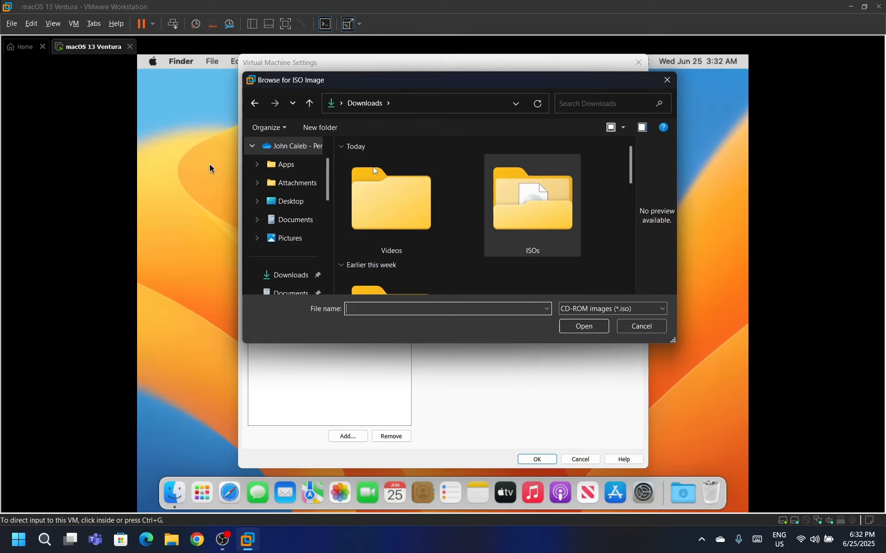
scroll(375, 290, down, 3)
double_click(374, 289)
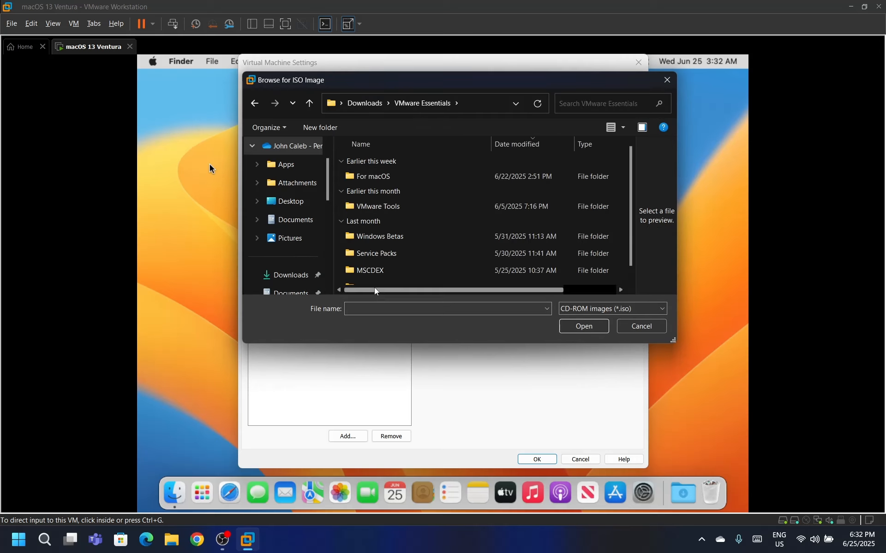
double_click(371, 206)
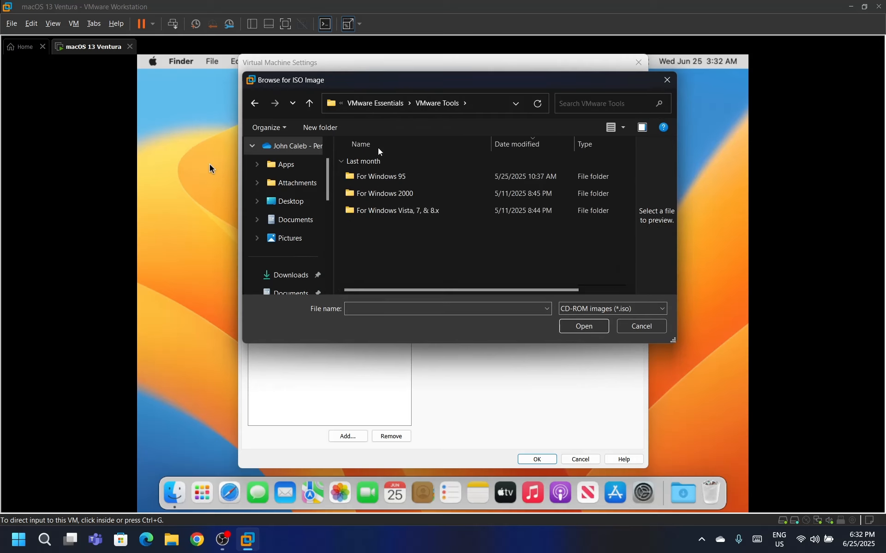
click(377, 107)
double_click(383, 177)
double_click(398, 206)
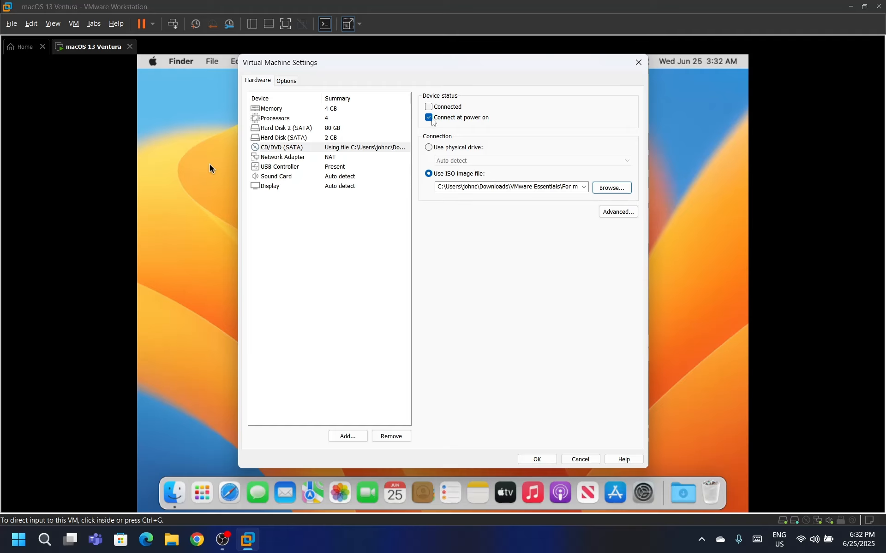
click(431, 105)
click(551, 459)
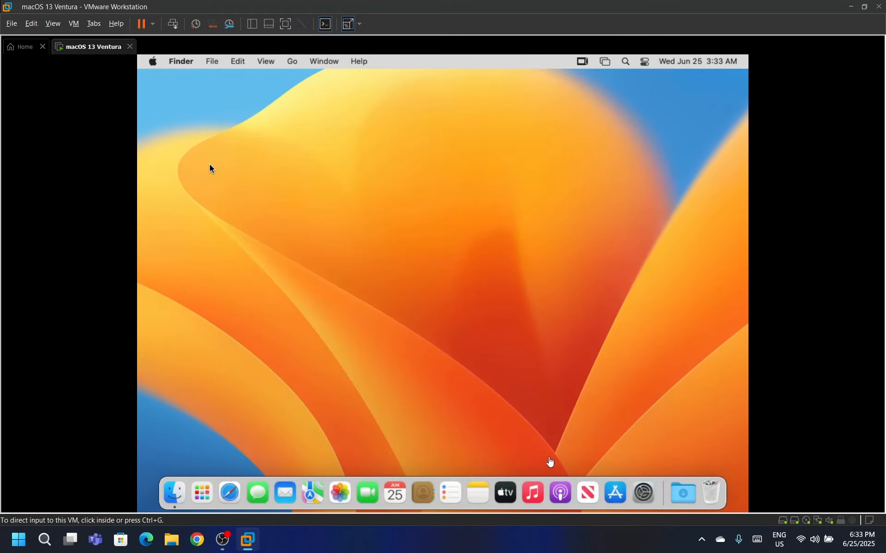
Step: Launch the VMware Tools installer, start the installation and authorize it with the account password
double_click(279, 171)
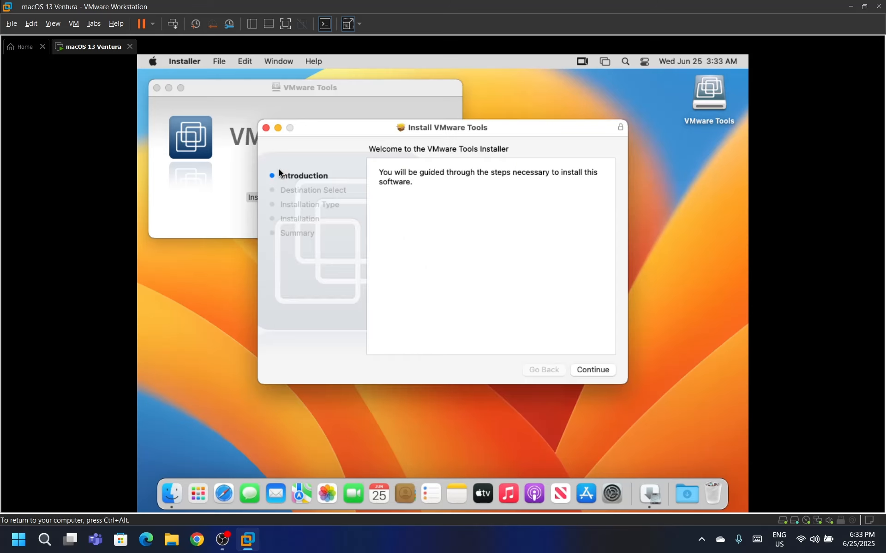
click(590, 370)
click(590, 370)
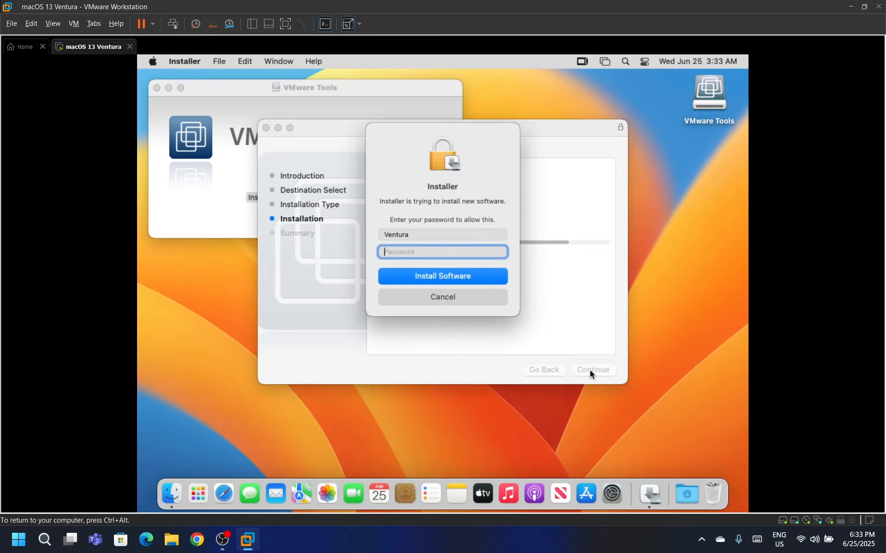
text(********)
key(Return)
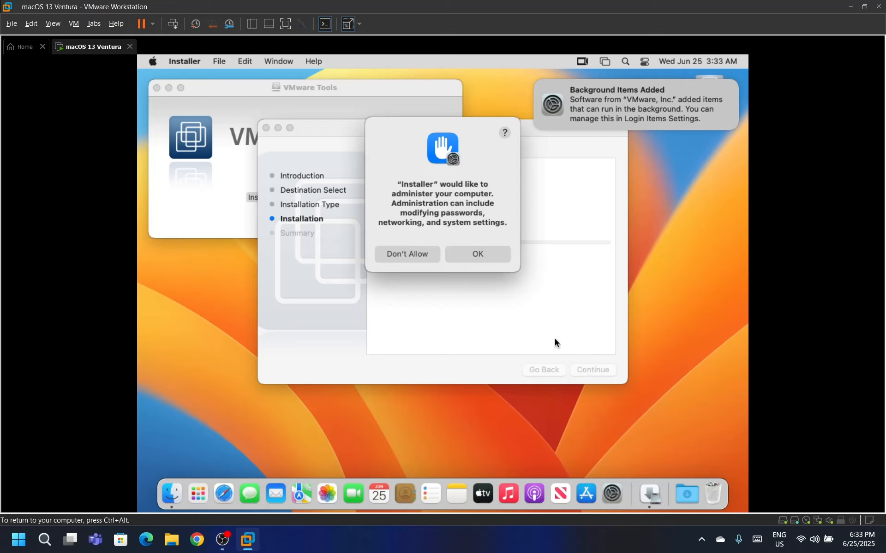
Step: Allow Installer to administer the computer and open the Privacy & Security settings for the blocked VMware system extension
click(477, 256)
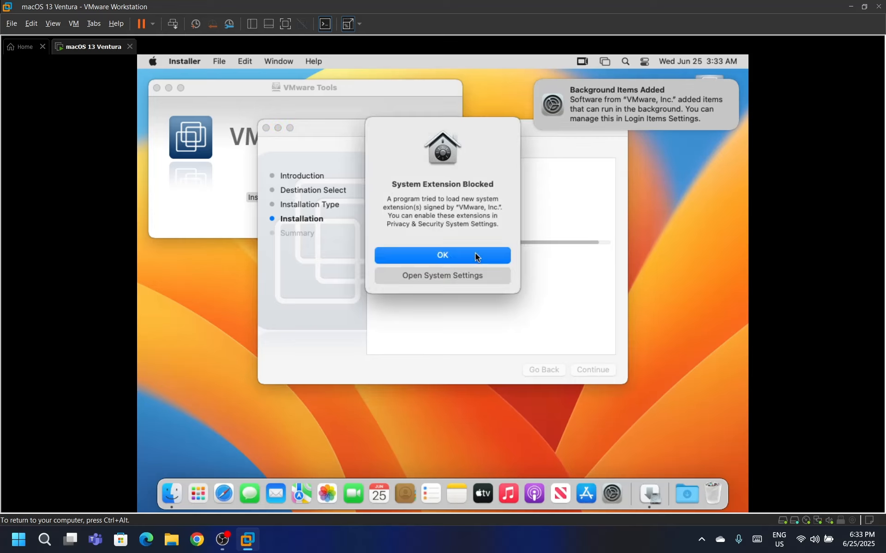
click(479, 275)
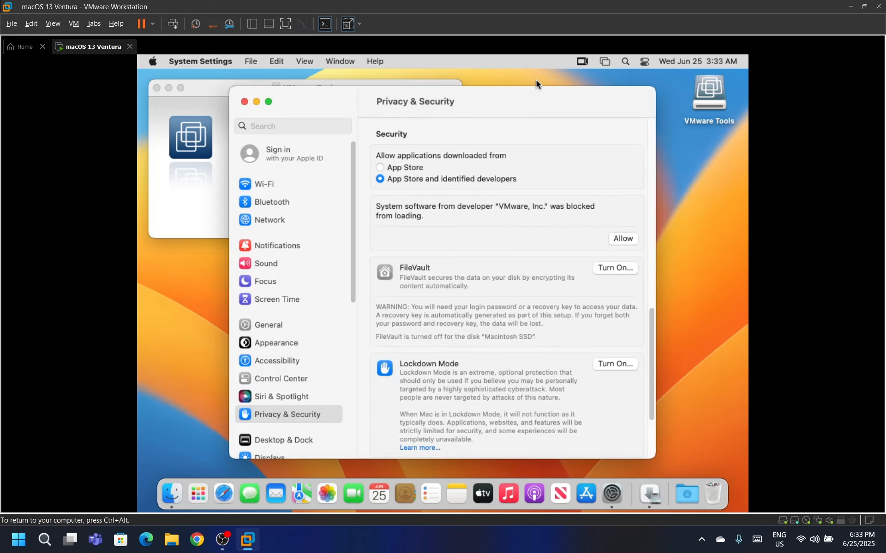
Step: Allow the blocked VMware, Inc. system software, authorize it with the account password, postpone the restart, and minimize System Settings
click(623, 239)
text(********)
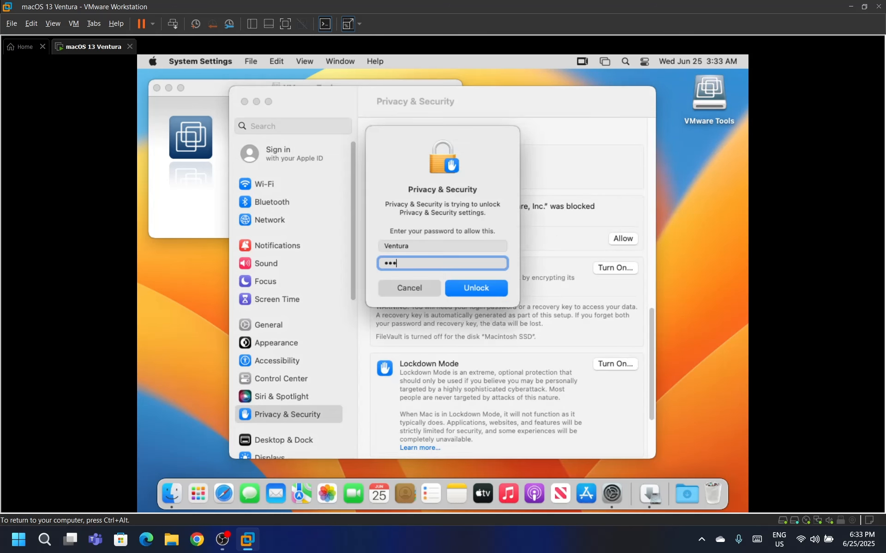
key(Return)
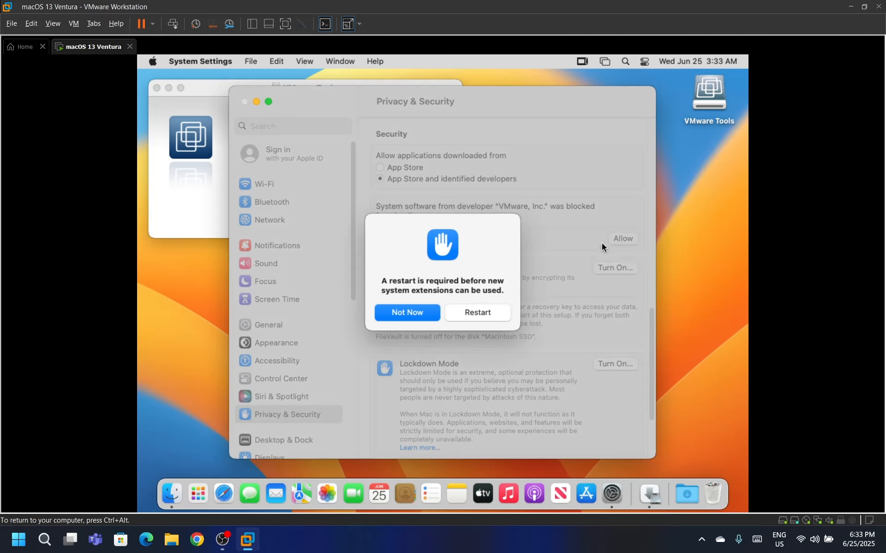
click(405, 314)
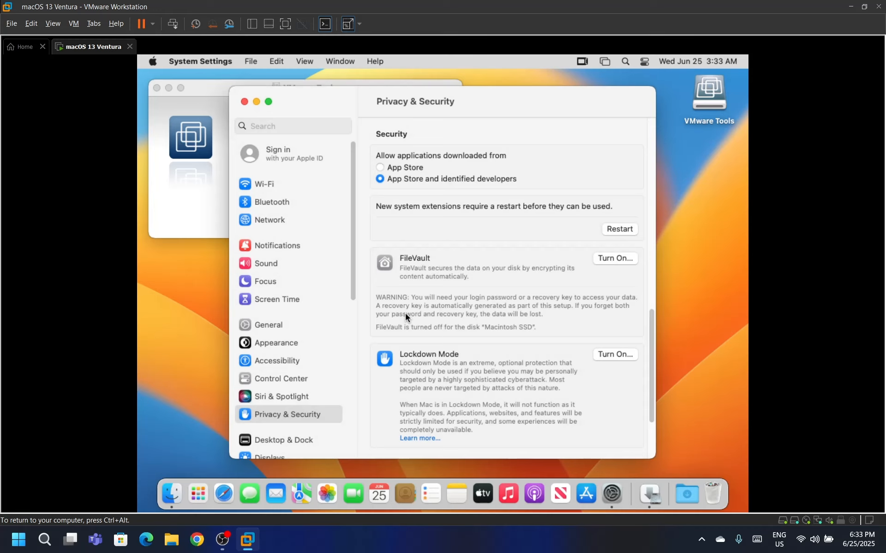
click(257, 102)
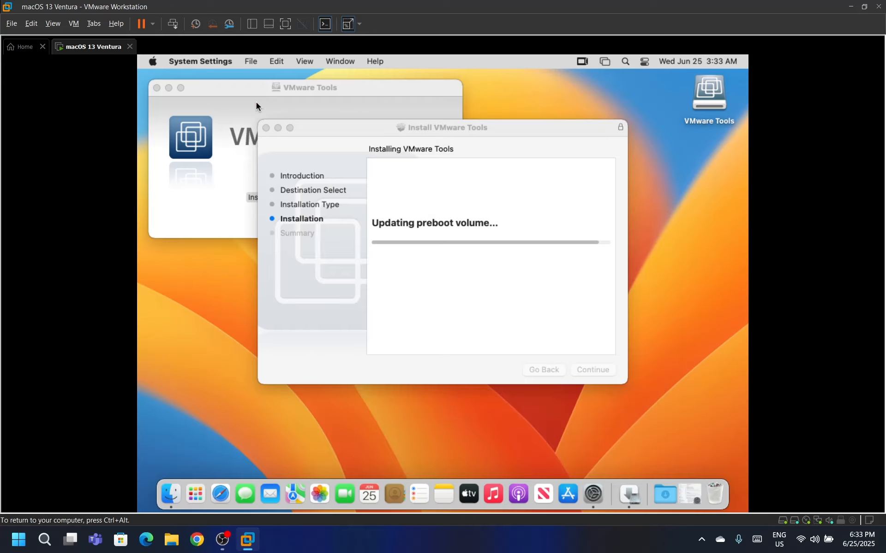
Step: Restart the Mac from the completed VMware Tools installer and switch the virtual machine to full screen
click(429, 261)
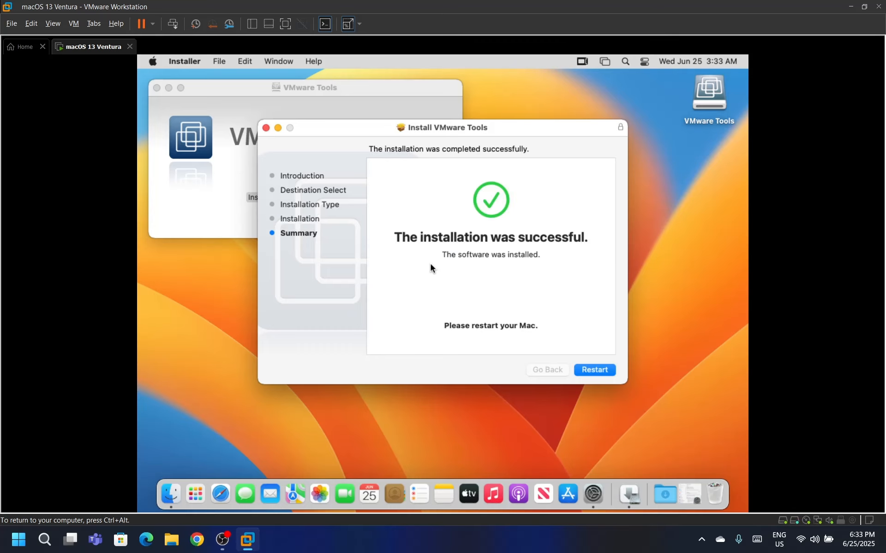
click(585, 370)
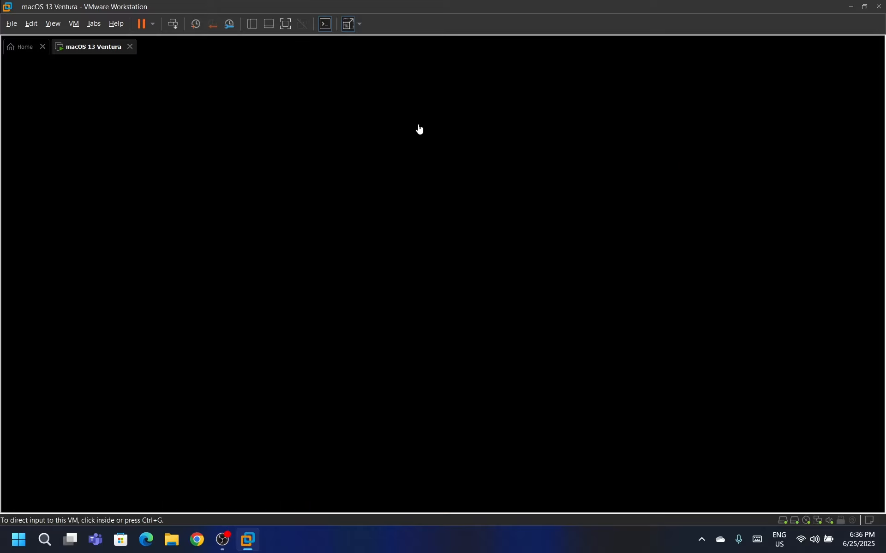
click(285, 24)
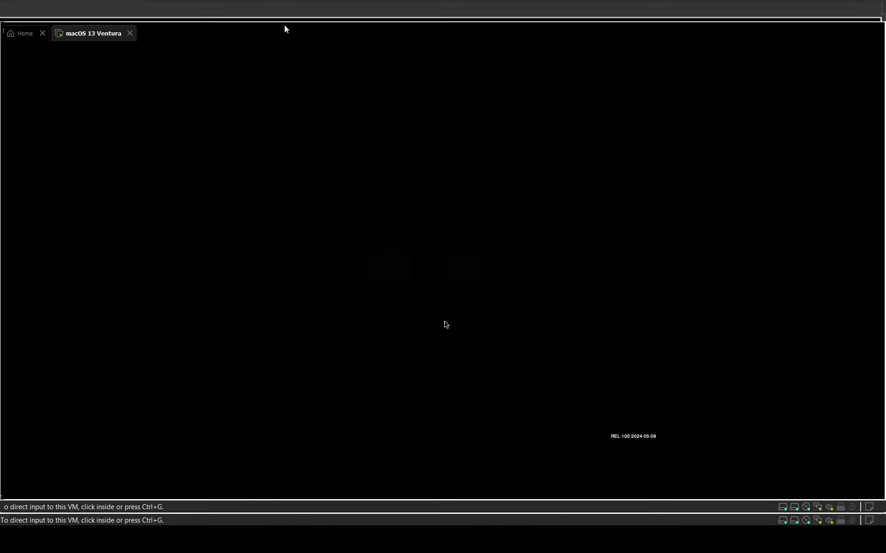
Step: Direct input to the virtual machine and log in to macOS with the account password
click(445, 328)
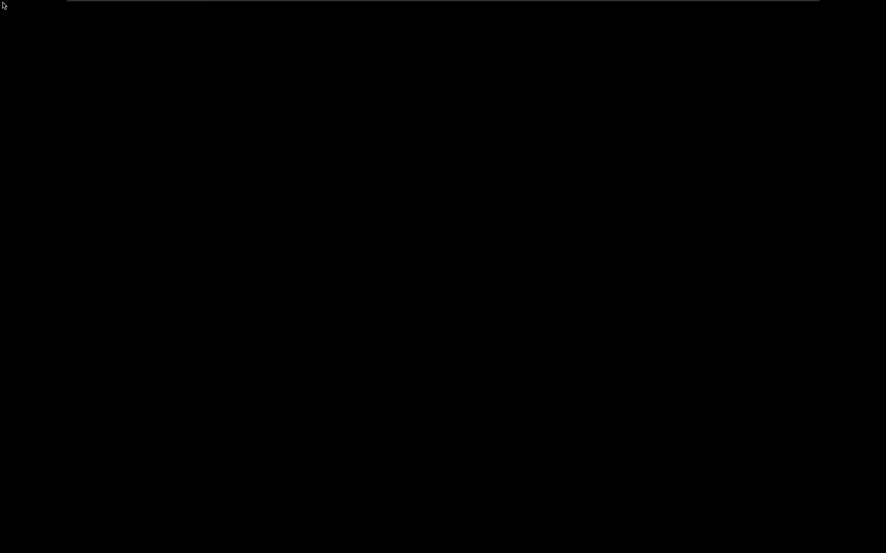
text(*******)
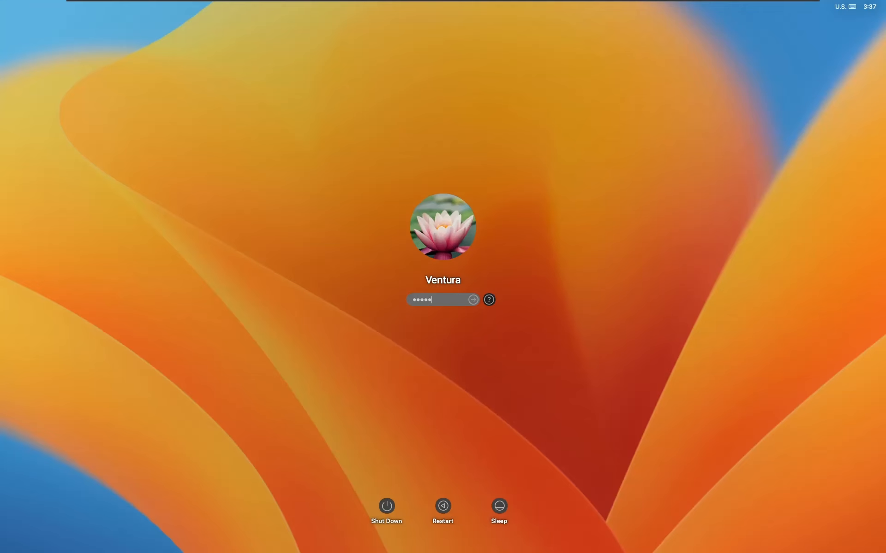
key(Return)
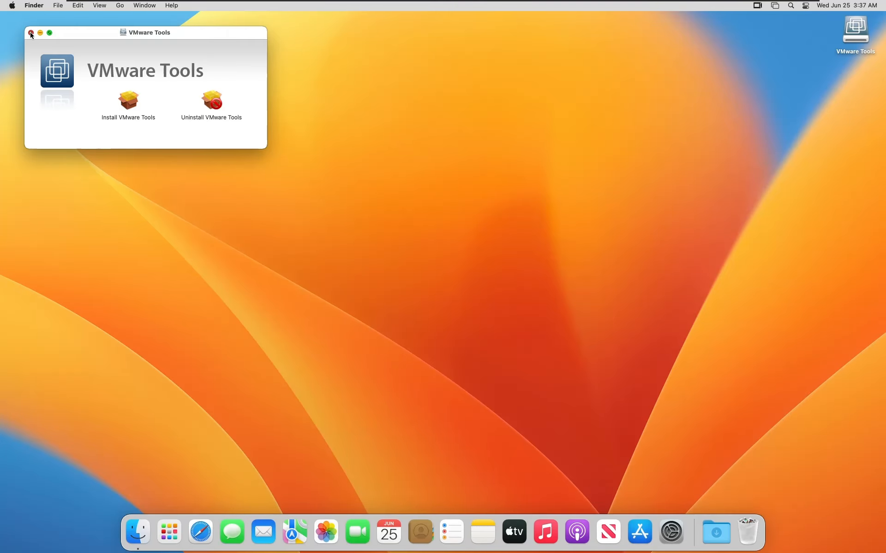
Step: Close the VMware Tools window and eject the VMware Tools disc from the desktop
click(31, 33)
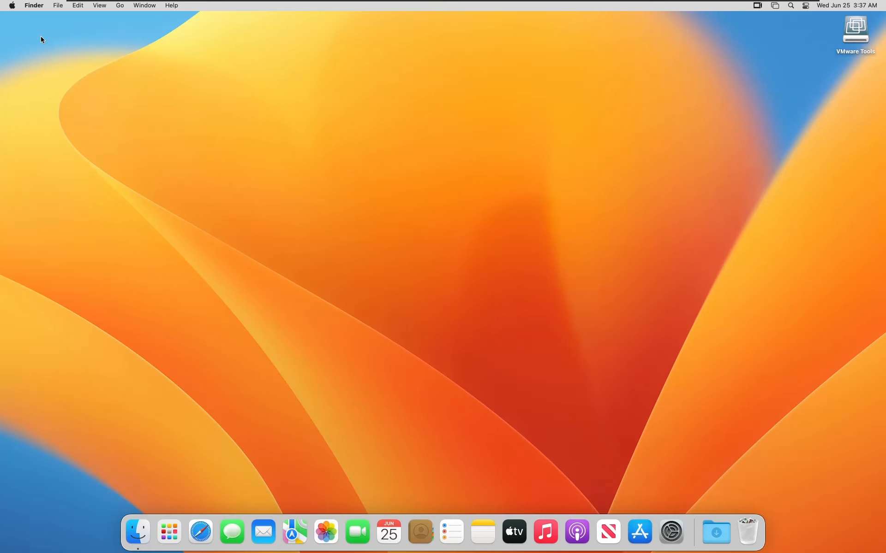
right_click(860, 42)
click(833, 57)
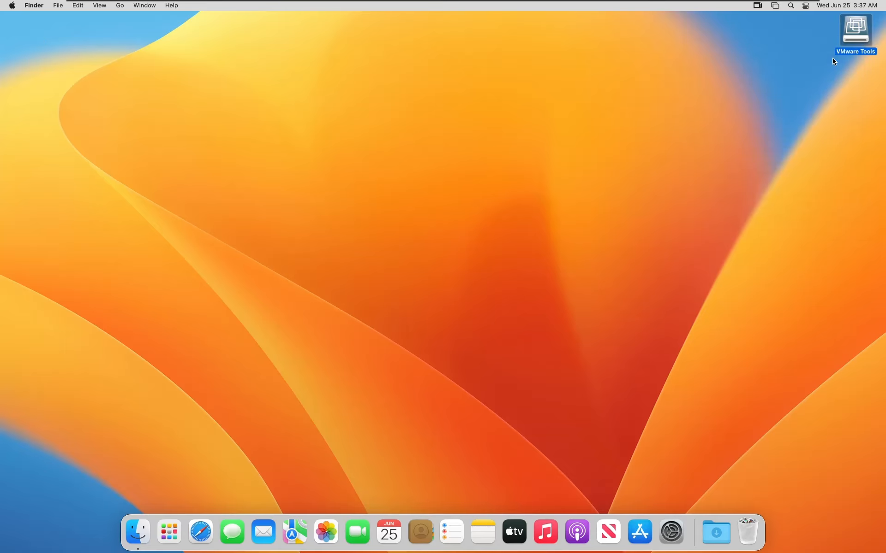
Step: Switch the full-screen virtual machine to Exclusive Mode
mouse_move(409, 4)
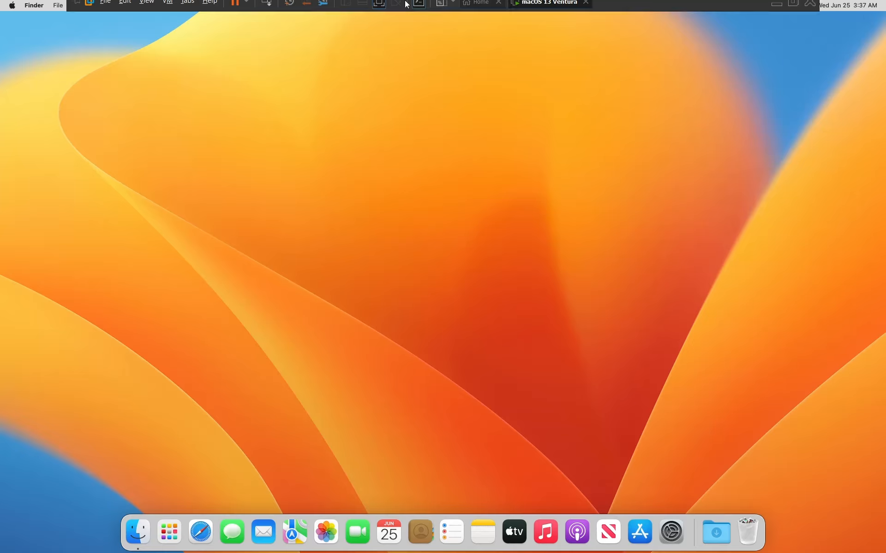
click(151, 10)
click(158, 35)
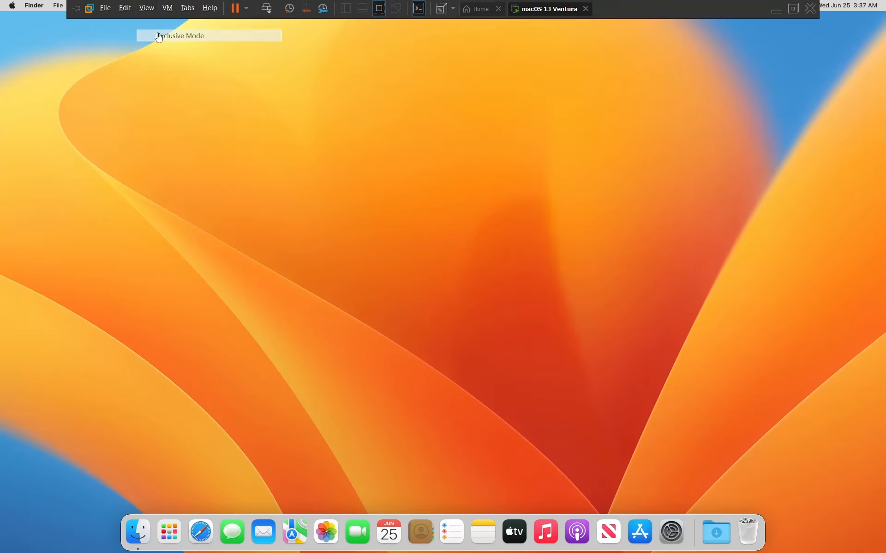
drag(491, 145, 292, 289)
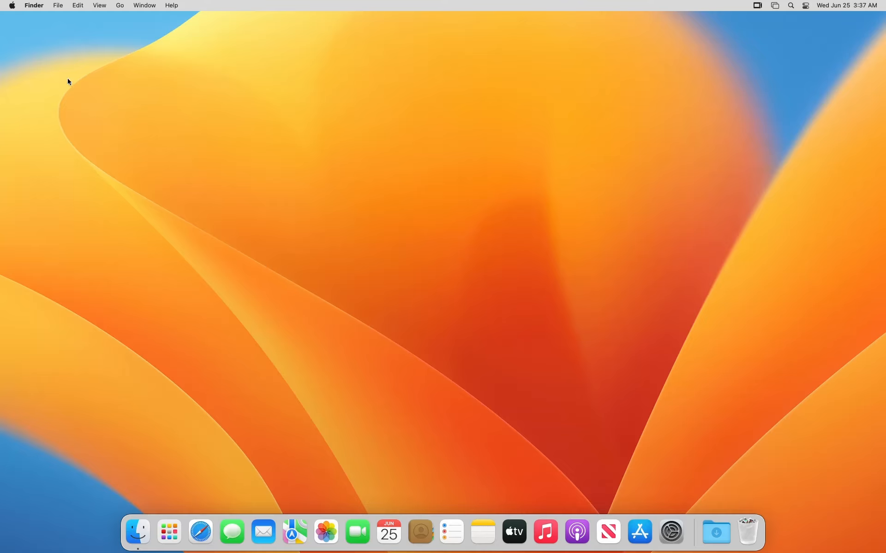
Step: Open the About This Mac and About Finder windows to check the system and Finder versions
click(13, 6)
click(19, 17)
click(34, 9)
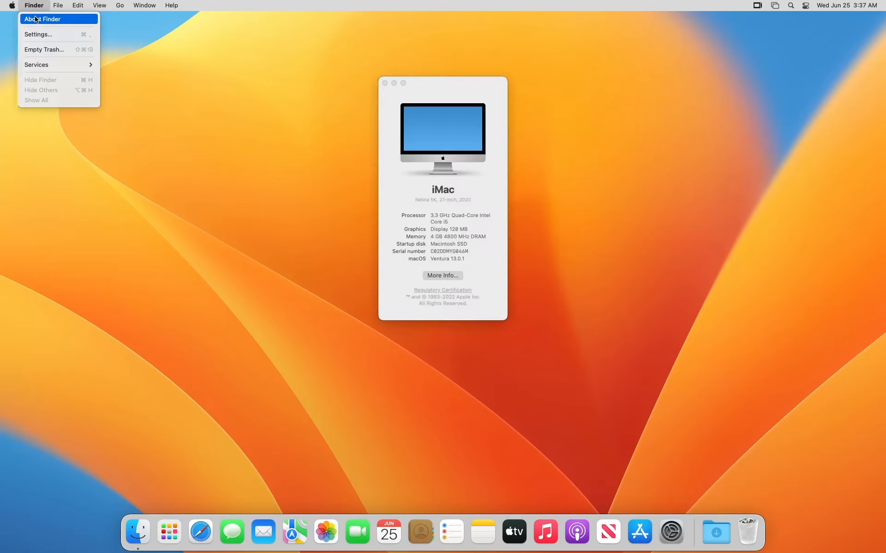
click(35, 18)
Step: Arrange the About This Mac and About Finder windows side by side in the upper part of the desktop
drag(431, 84, 350, 92)
drag(432, 106, 505, 136)
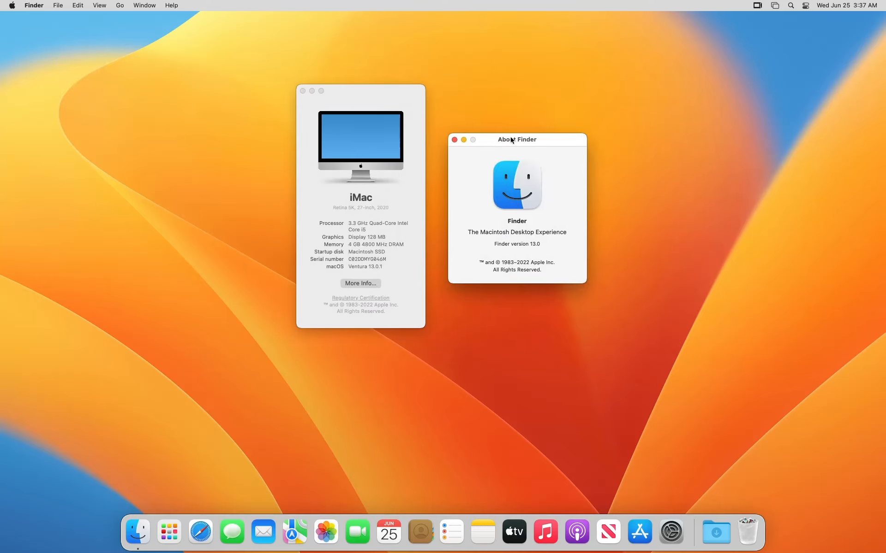
drag(406, 90, 392, 87)
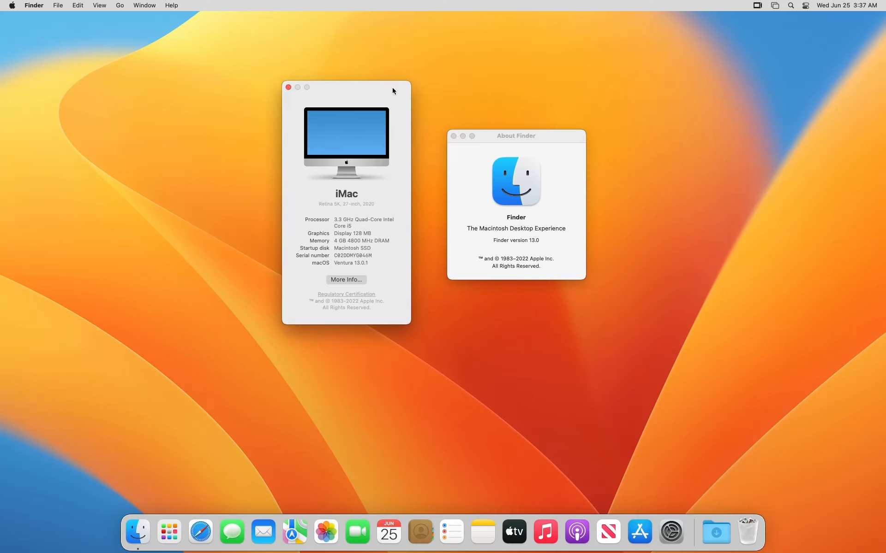
click(515, 140)
drag(515, 140, 505, 143)
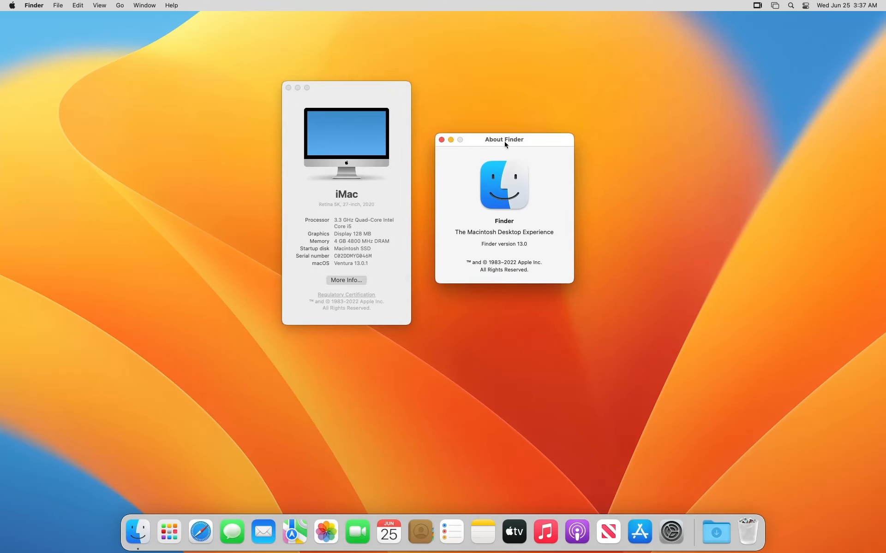
click(393, 176)
click(473, 192)
drag(395, 86, 396, 18)
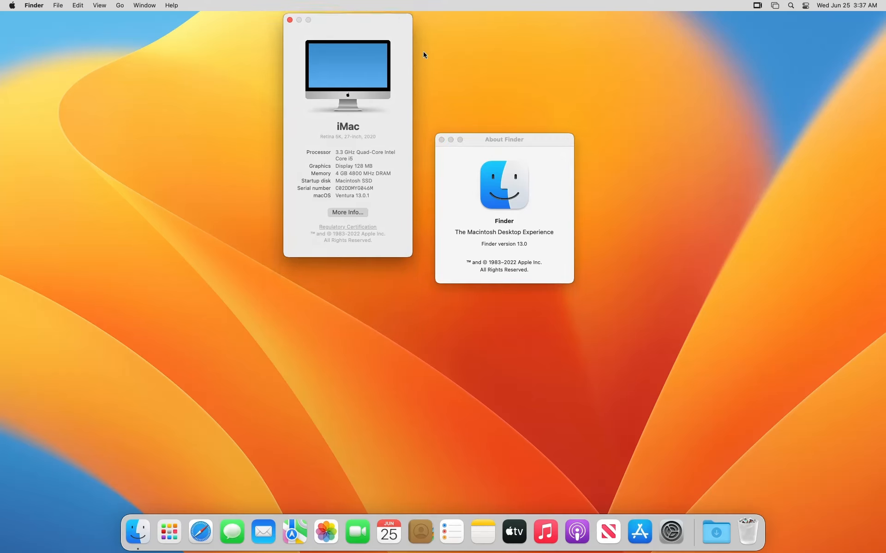
drag(486, 140, 483, 71)
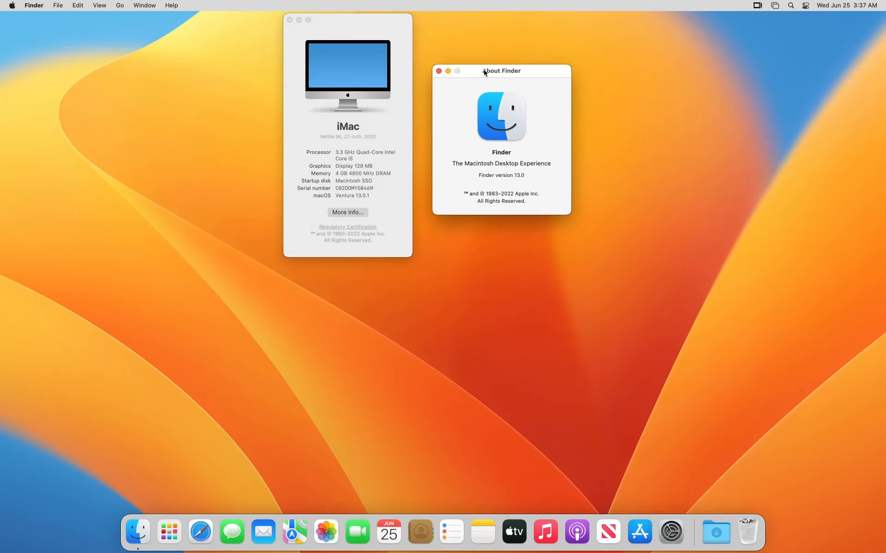
Step: Open the detailed About page from About This Mac, place System Settings below the other windows, and review the hardware, display and storage information
click(350, 212)
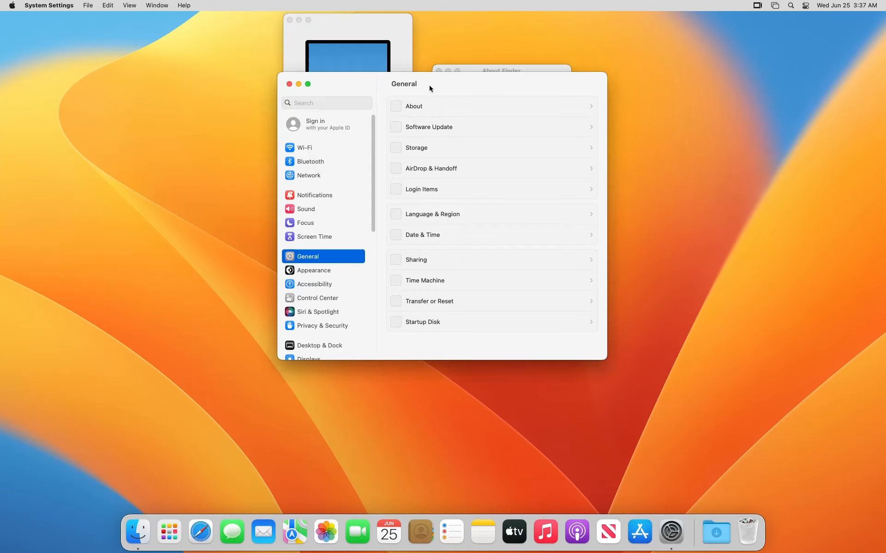
drag(425, 264, 429, 283)
click(434, 305)
scroll(503, 346, down, 5)
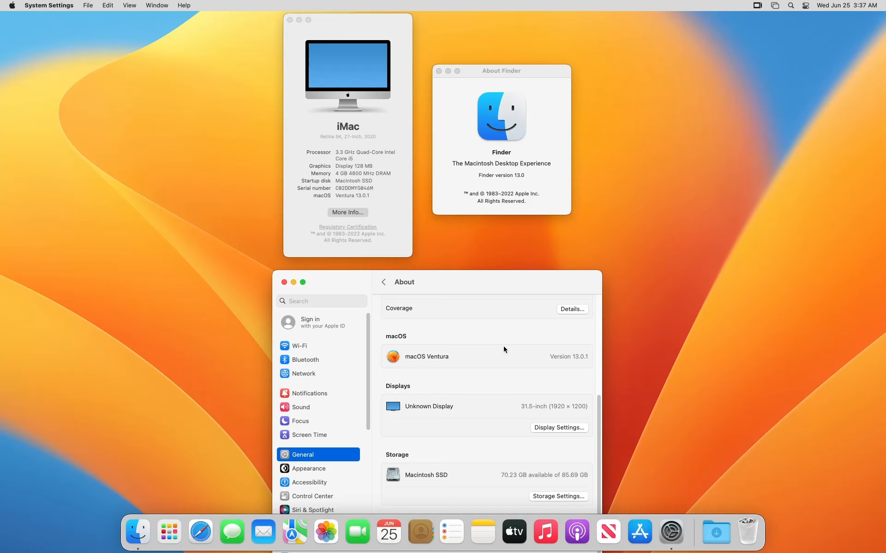
scroll(504, 349, up, 5)
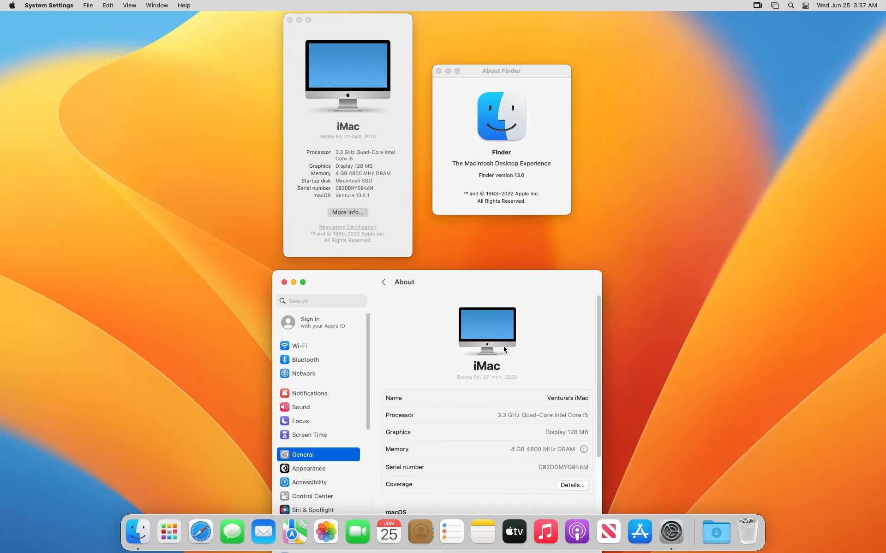